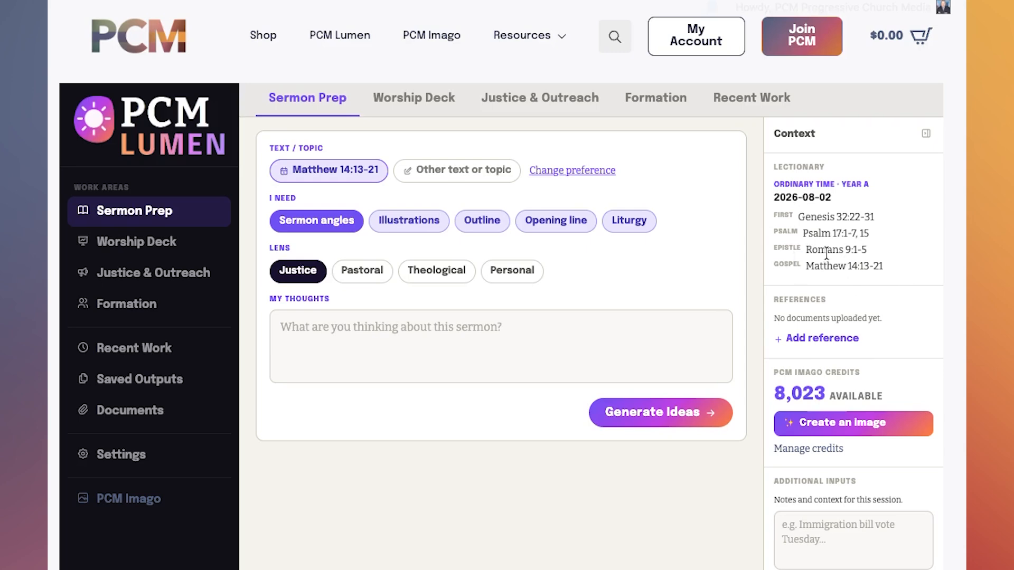
In the Worship Deck area, upload LiturgyTest.docx from the Desktop as the liturgy for this service.
click(418, 101)
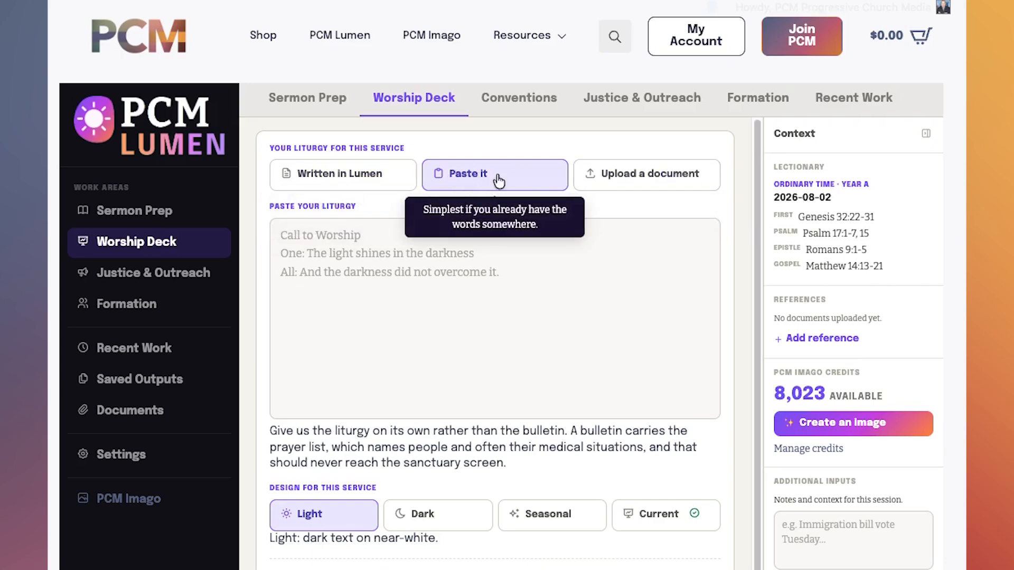
click(655, 178)
click(326, 233)
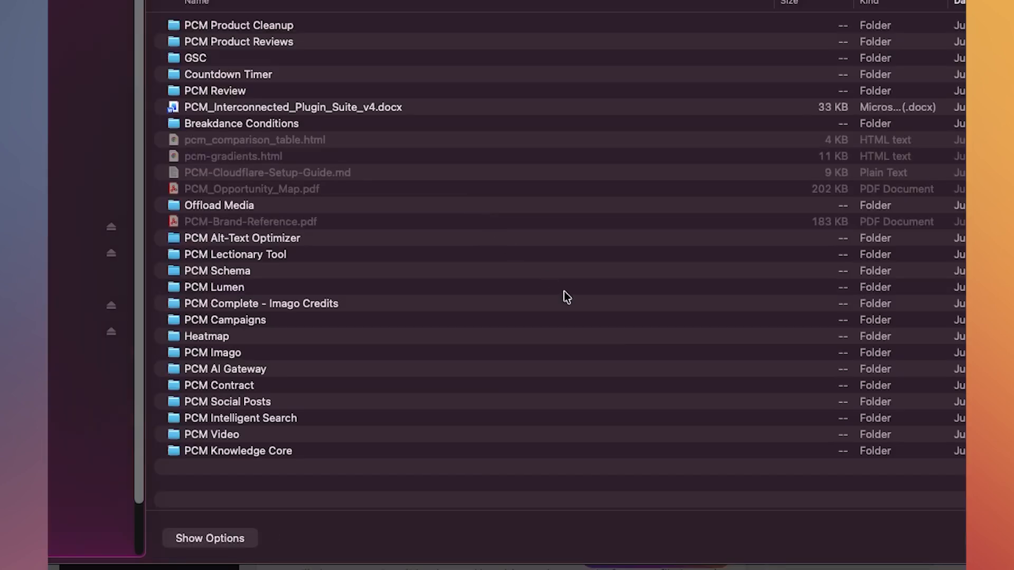
click(87, 121)
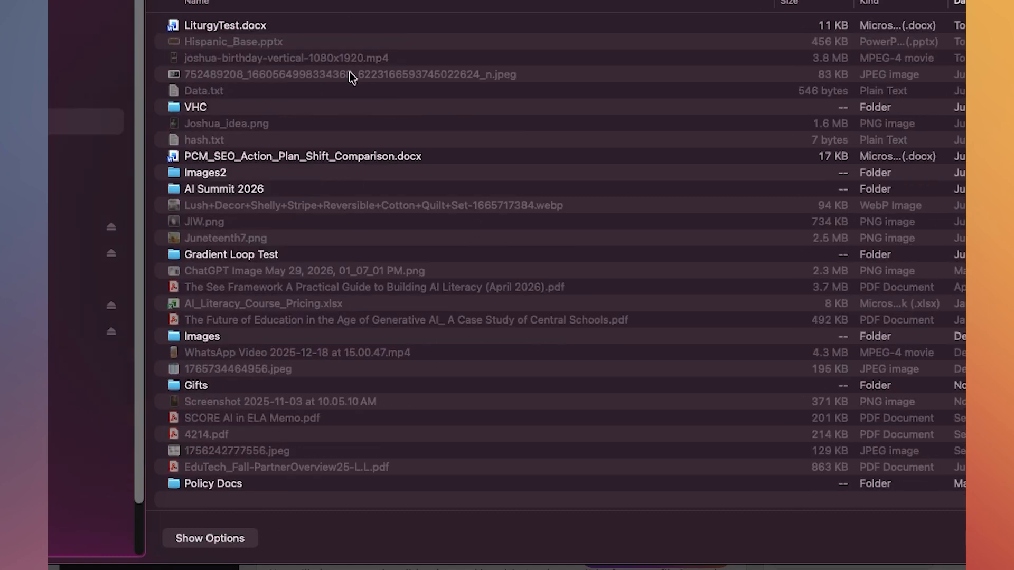
click(284, 24)
key(Return)
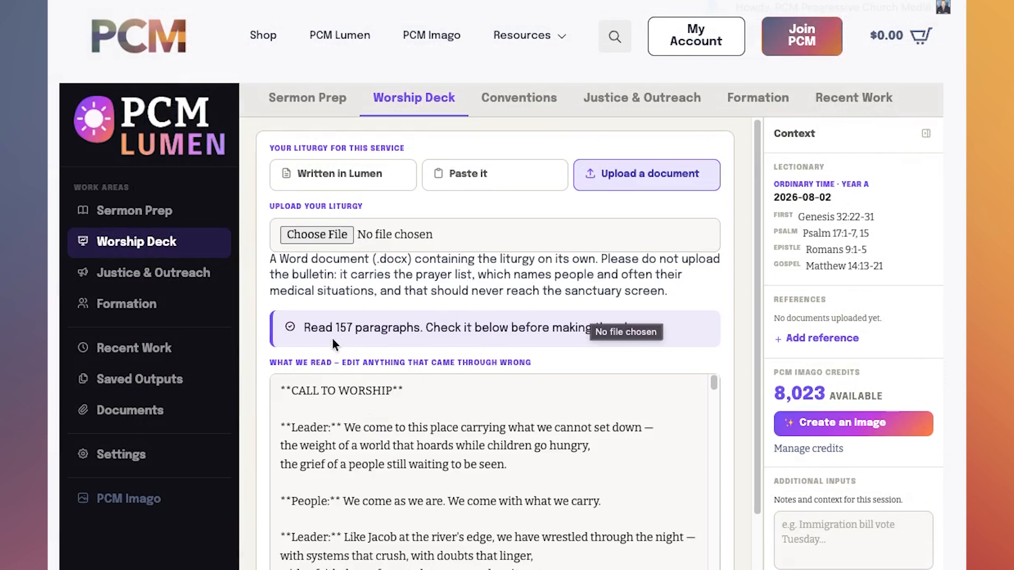
Examine the liturgy text read from the uploaded document, from the Call to Worship through the prayers, for import errors.
scroll(451, 429, down, 2)
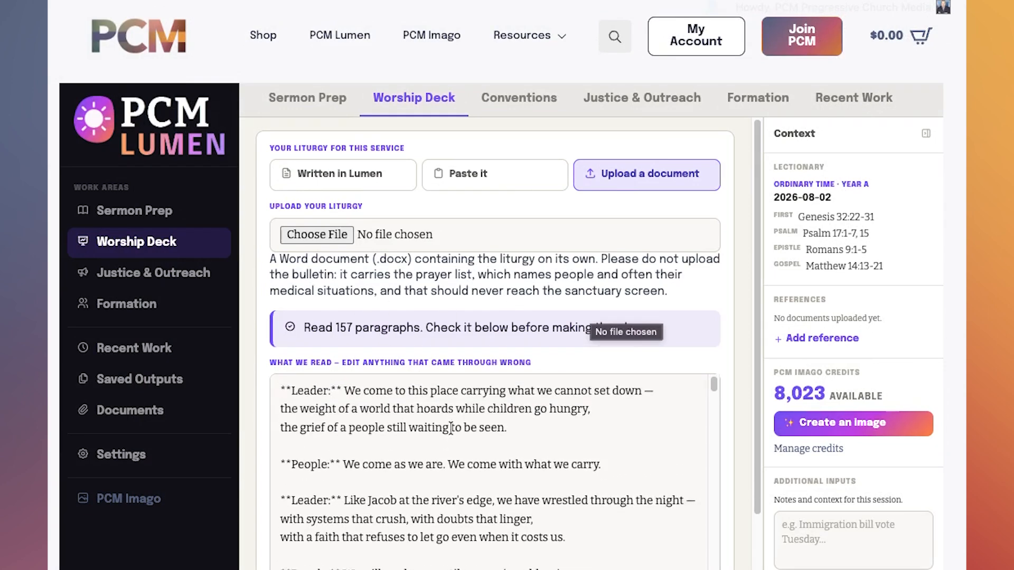
scroll(451, 429, down, 6)
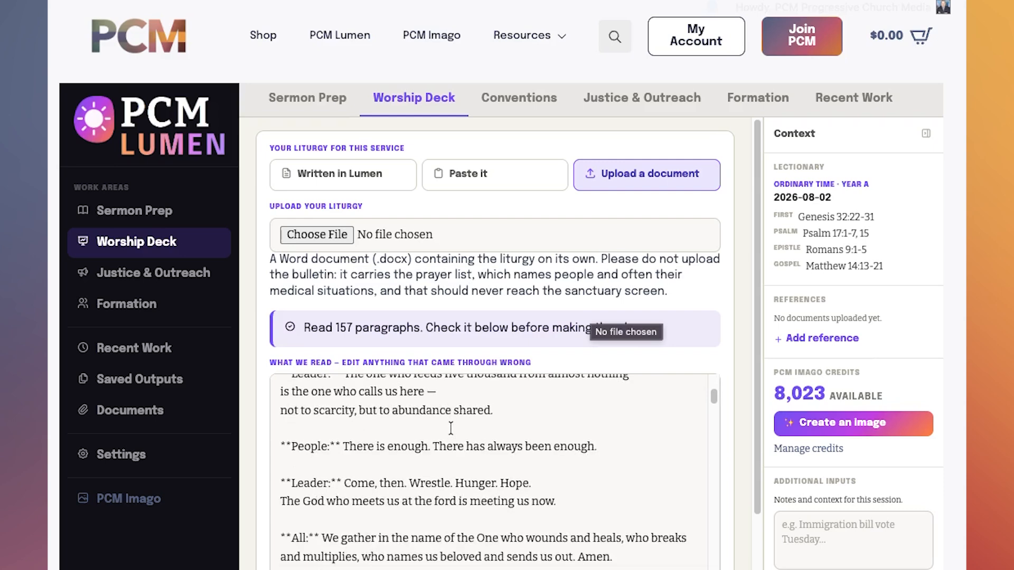
scroll(451, 429, down, 8)
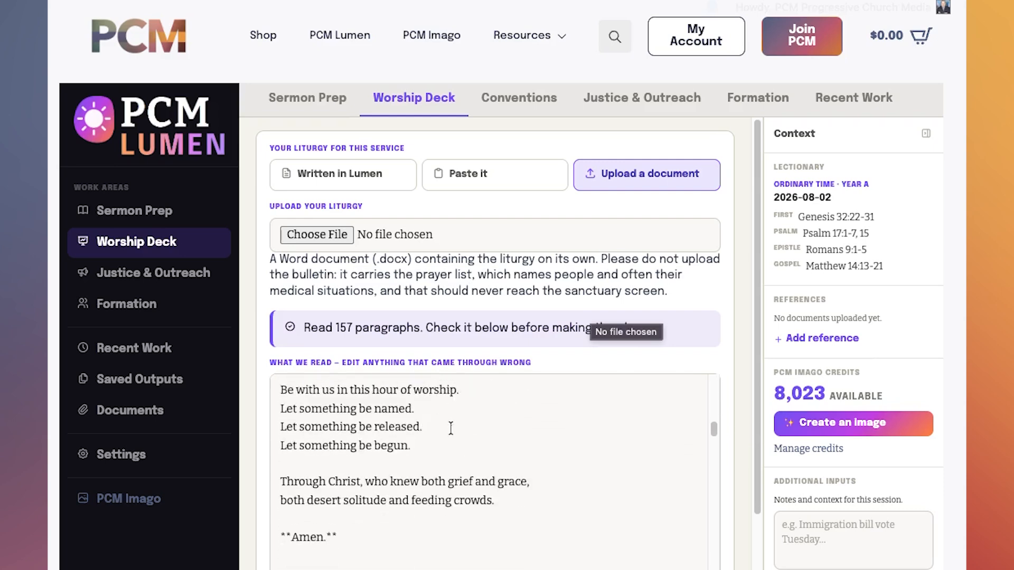
scroll(450, 429, down, 9)
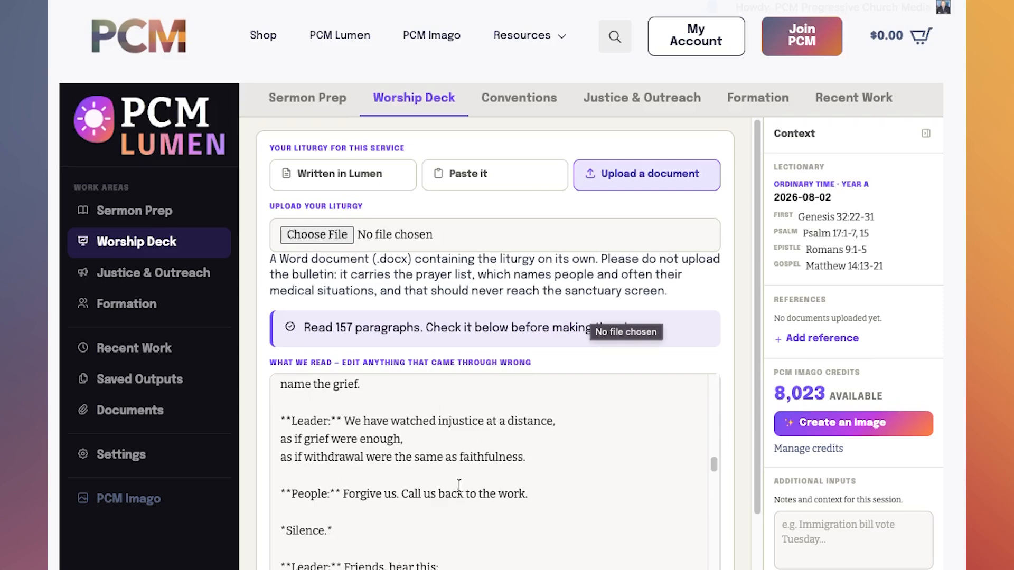
scroll(542, 432, down, 15)
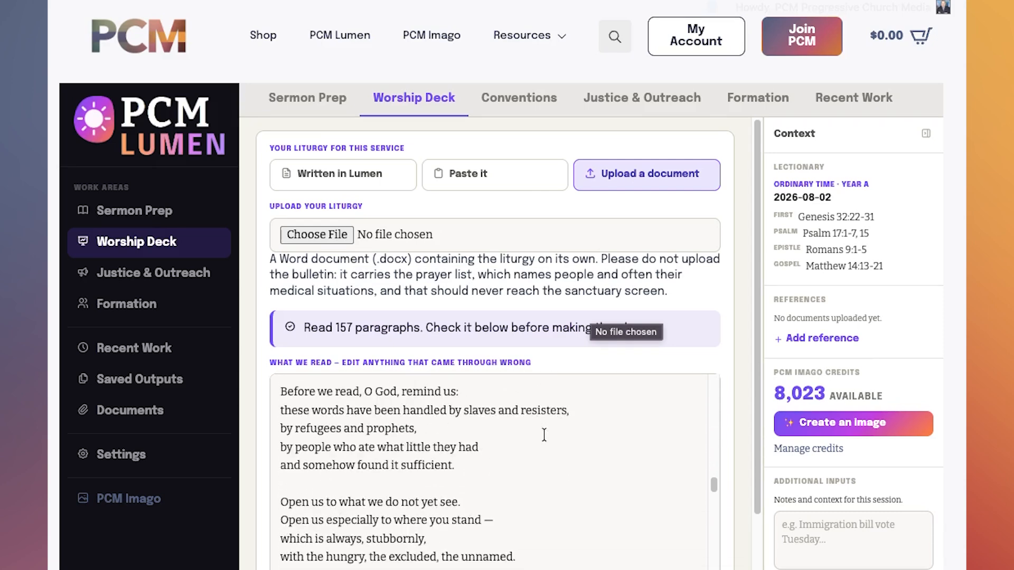
scroll(640, 423, down, 5)
scroll(731, 420, down, 4)
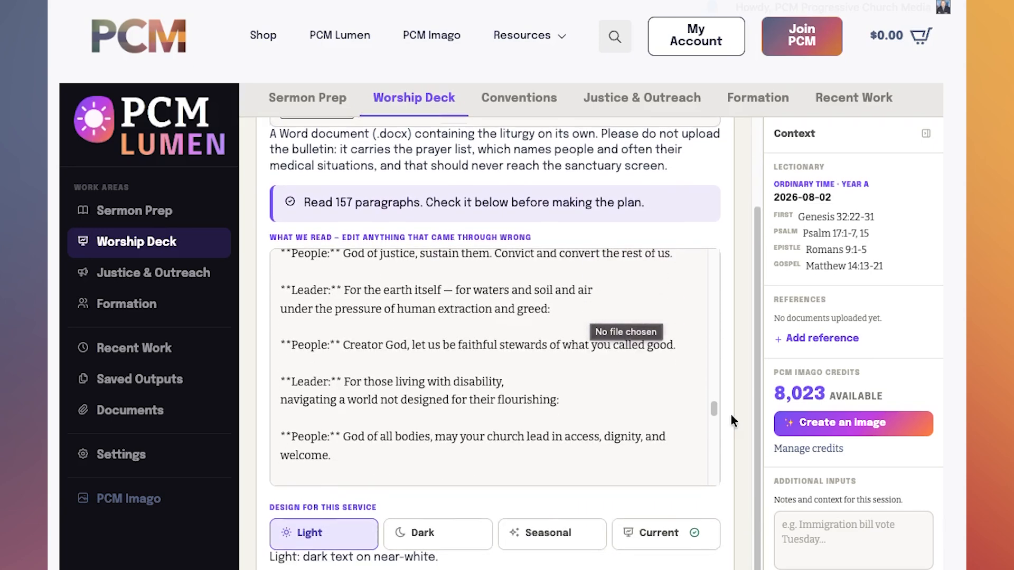
Set the design for this service to Current, based on the Hispanic_Base.pptx deck.
scroll(731, 421, down, 1)
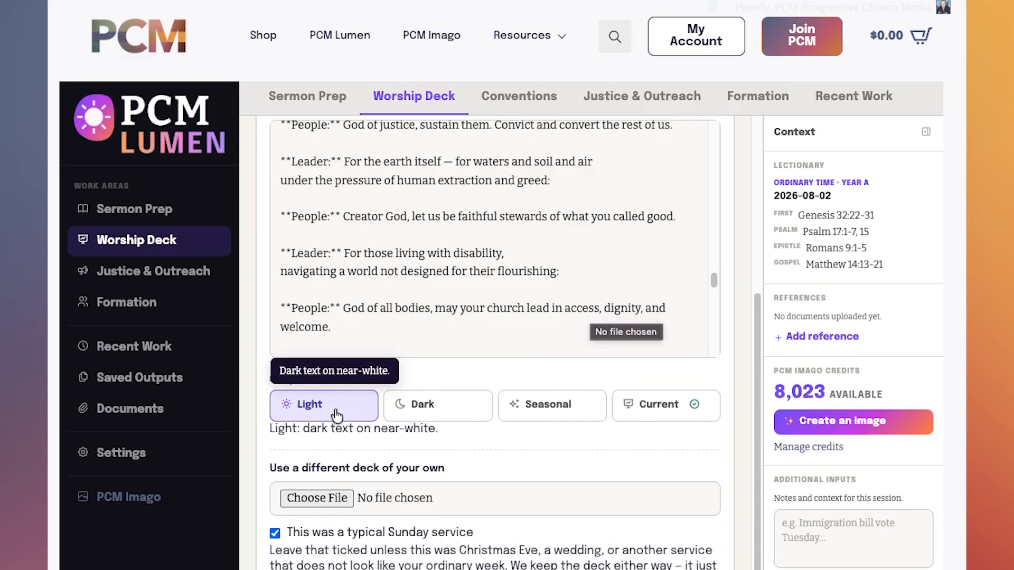
scroll(424, 402, down, 1)
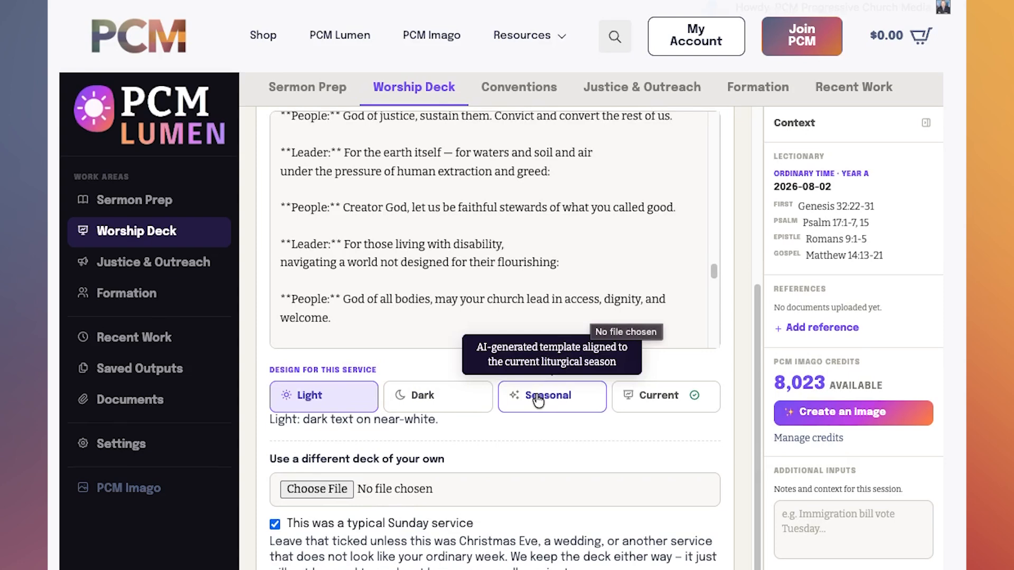
scroll(538, 400, down, 2)
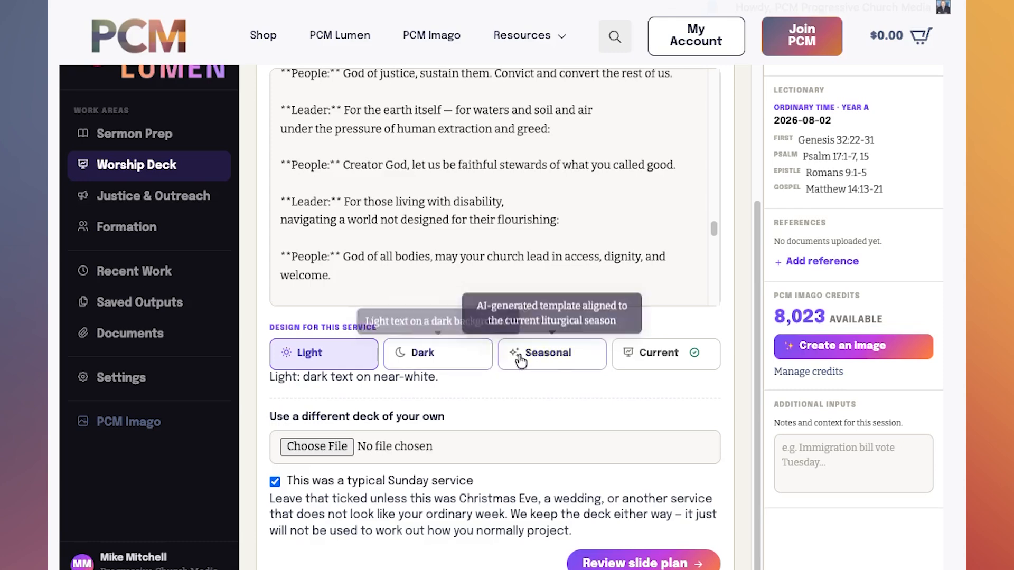
click(662, 364)
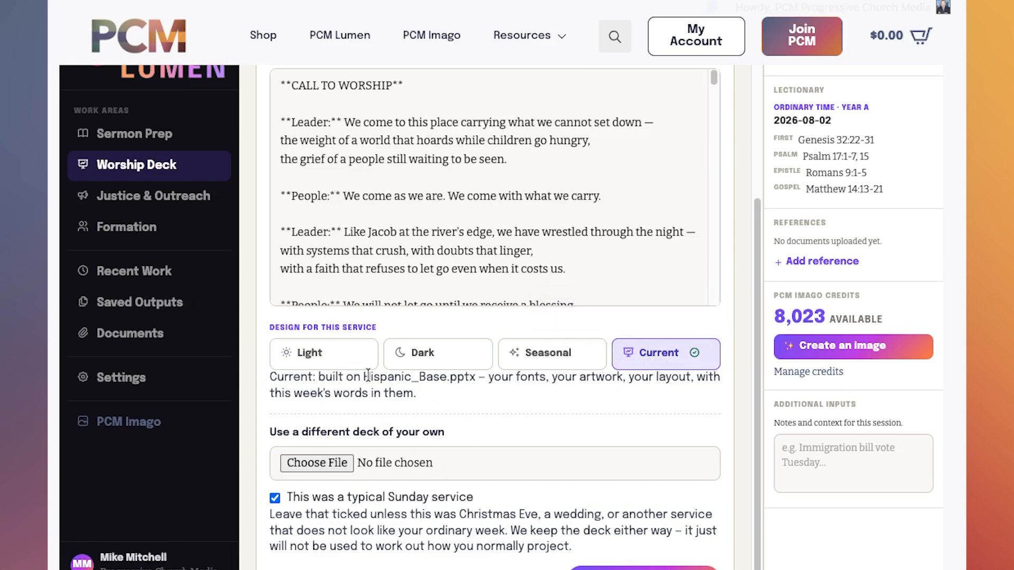
drag(364, 377, 475, 384)
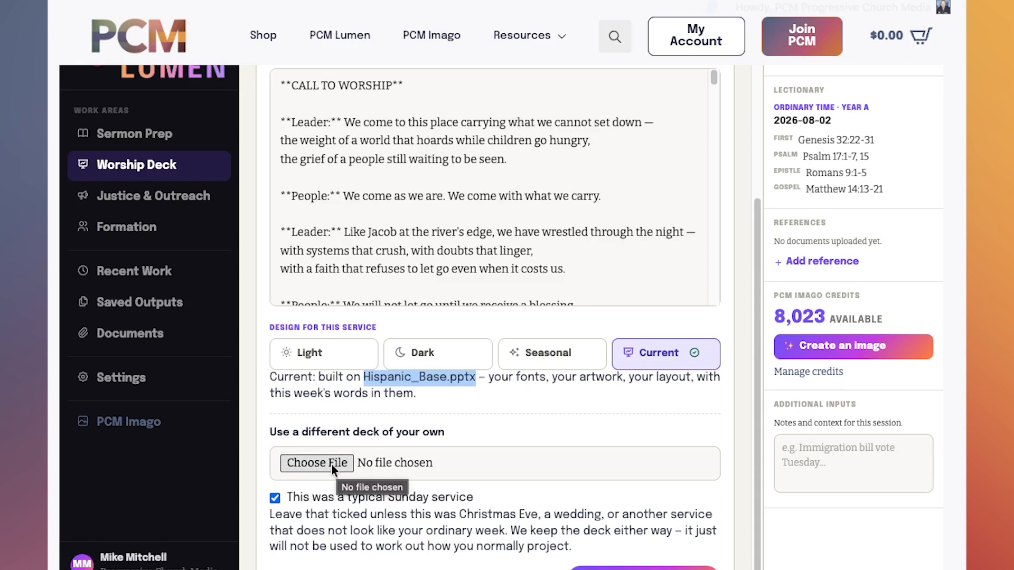
Generate the slide plan for review, keeping the service marked as a typical Sunday service.
scroll(331, 463, down, 1)
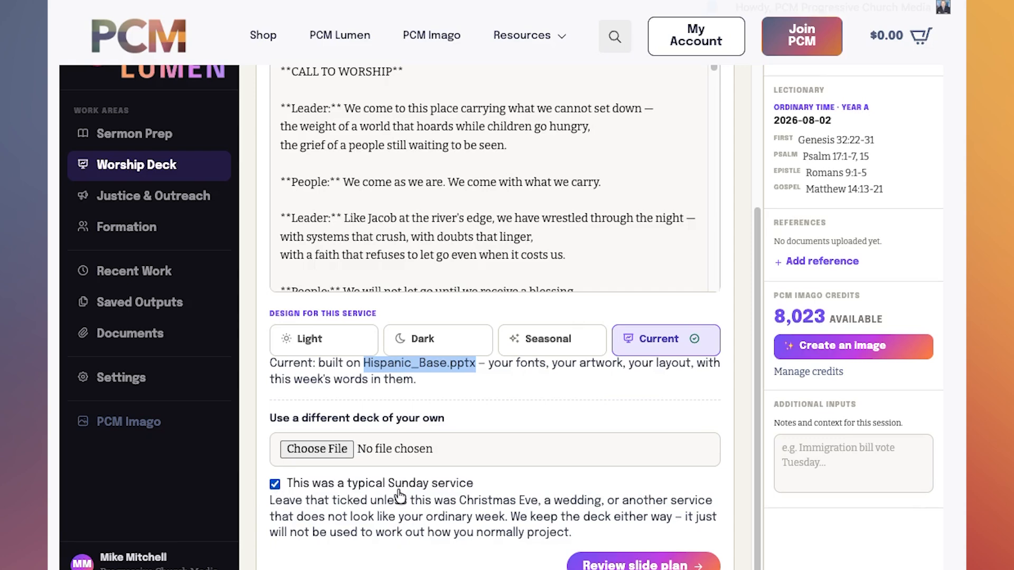
scroll(400, 497, down, 2)
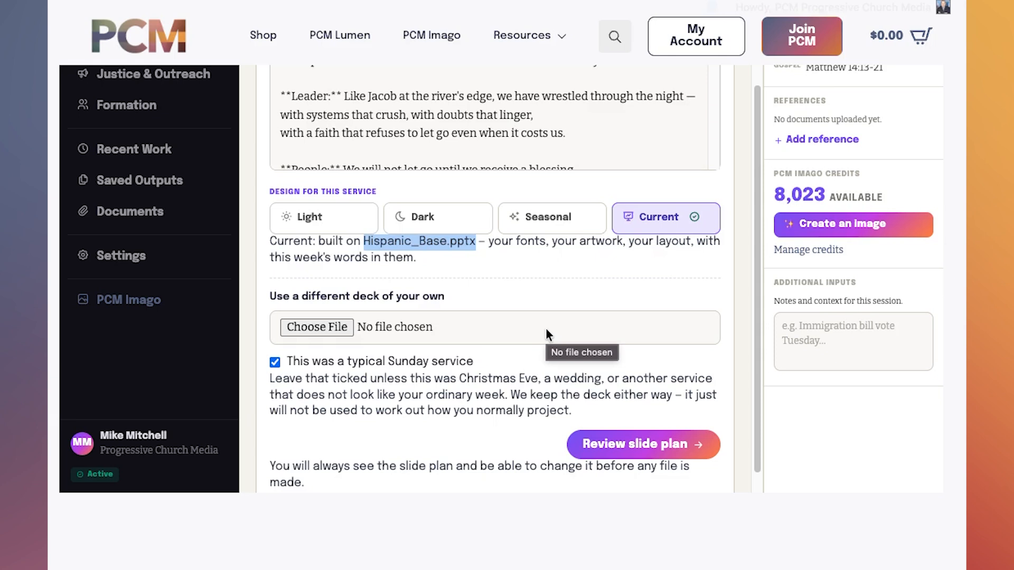
click(645, 444)
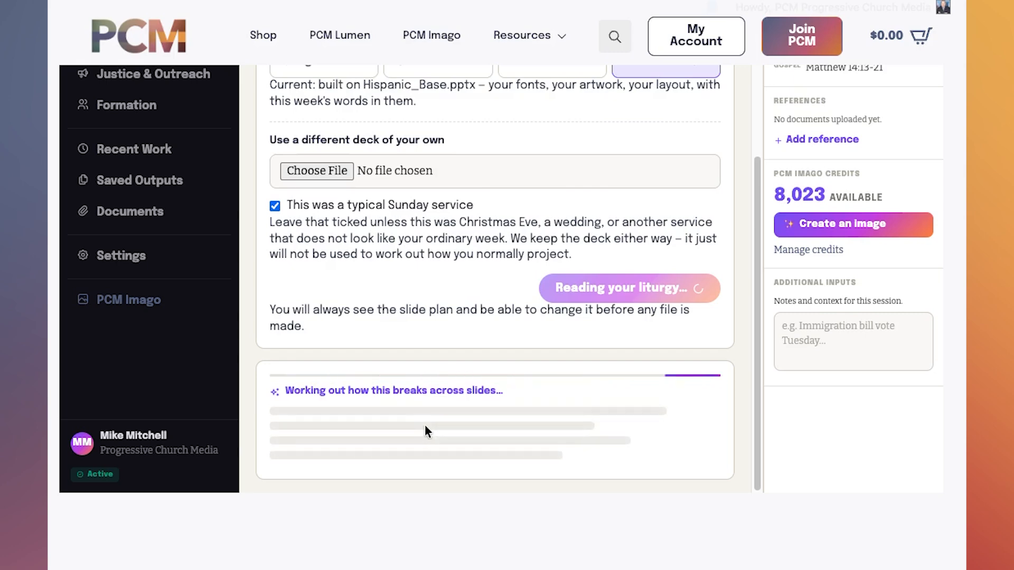
Examine the first Call to Worship slides in the slide plan and their merge, split and remove options.
scroll(518, 277, up, 10)
scroll(518, 278, up, 3)
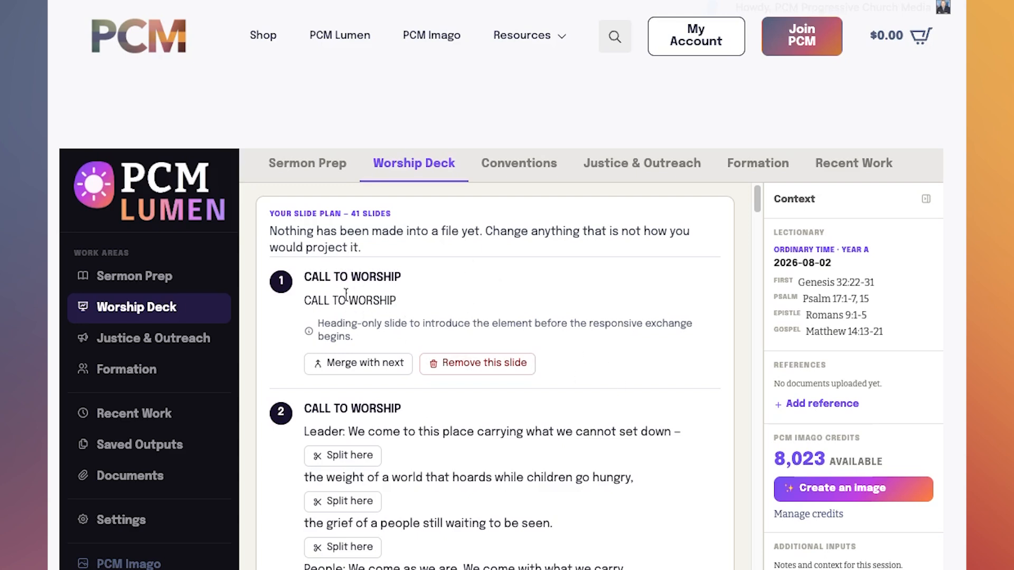
scroll(415, 391, down, 1)
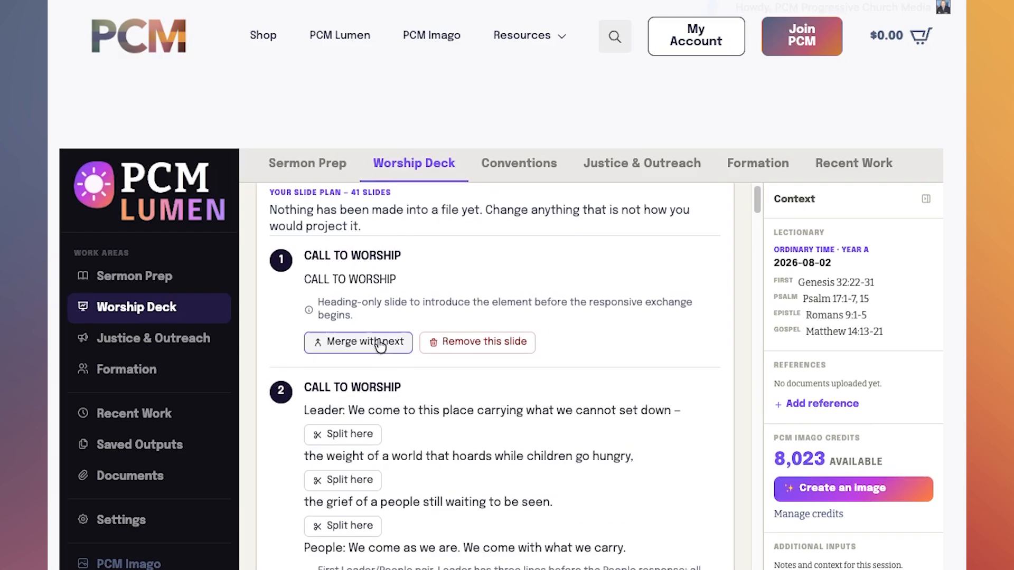
scroll(280, 261, down, 1)
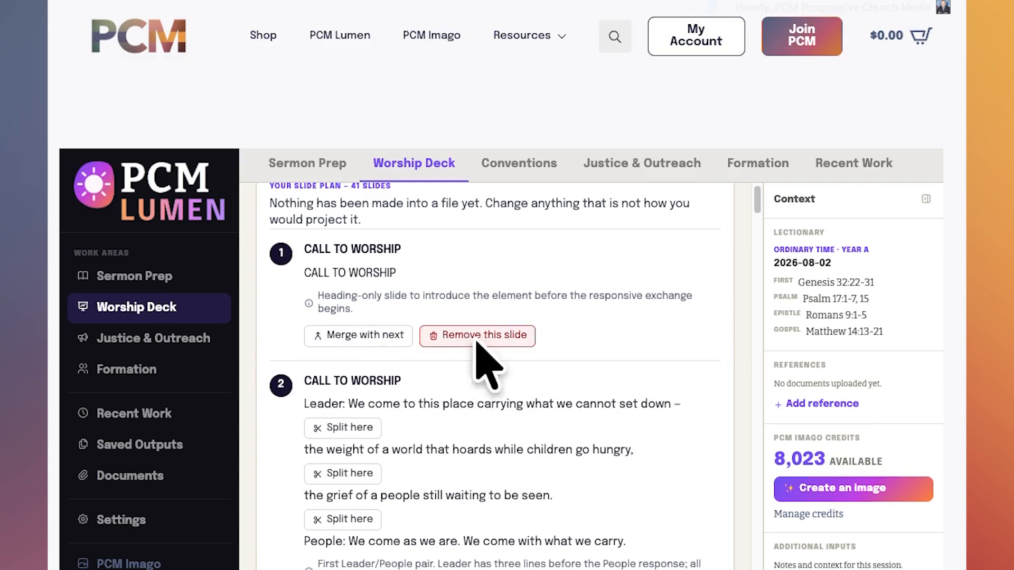
scroll(484, 376, down, 2)
scroll(484, 376, down, 2)
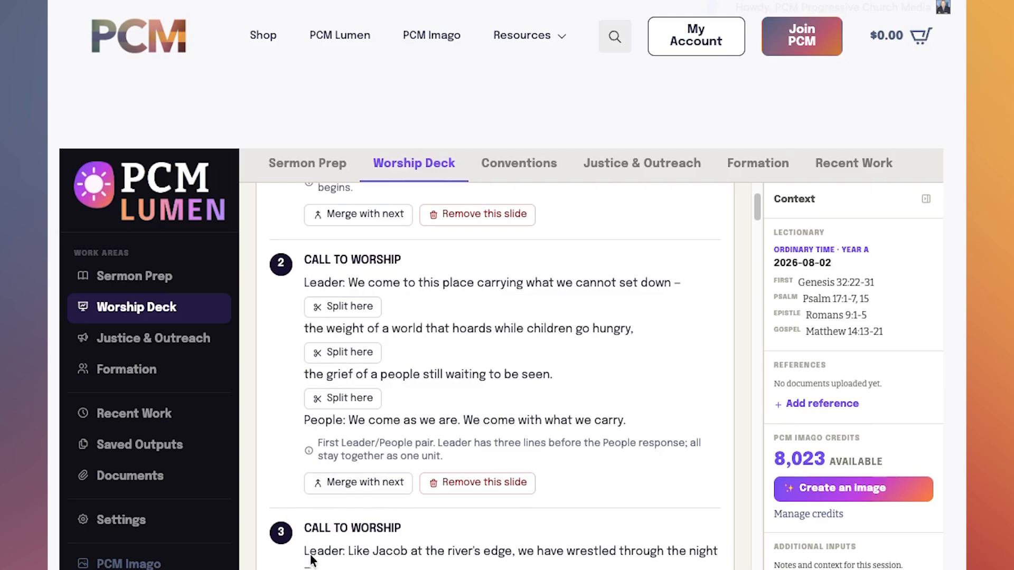
scroll(520, 425, down, 5)
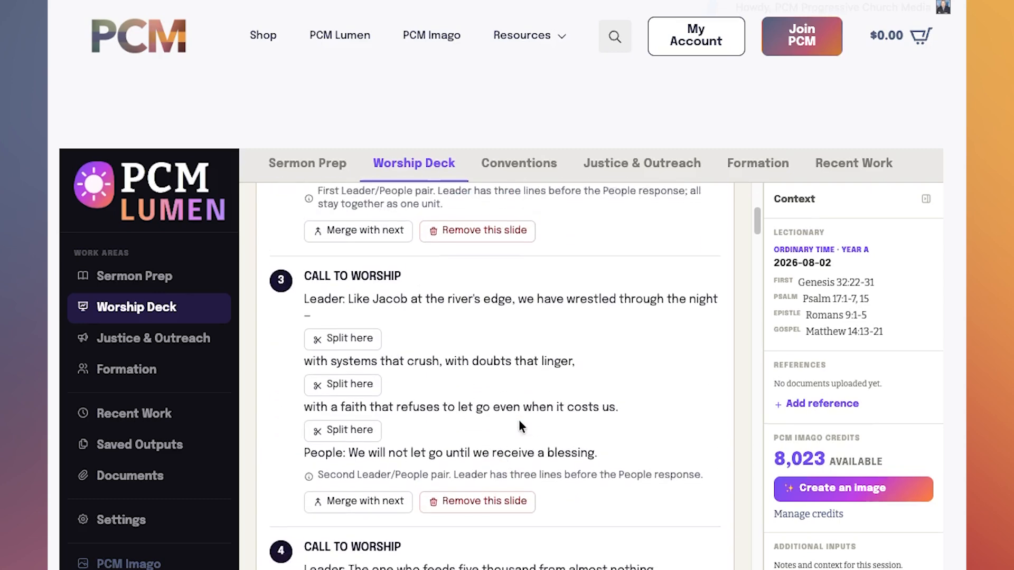
scroll(520, 425, down, 1)
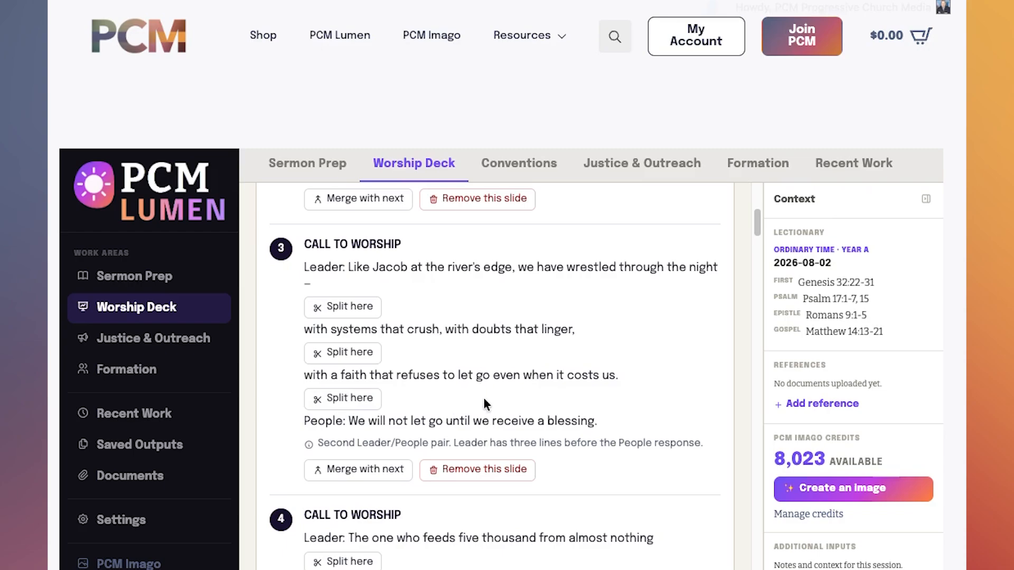
Examine the rest of the slide plan, from the end of the Call to Worship through the benediction and the approval options.
scroll(485, 403, down, 20)
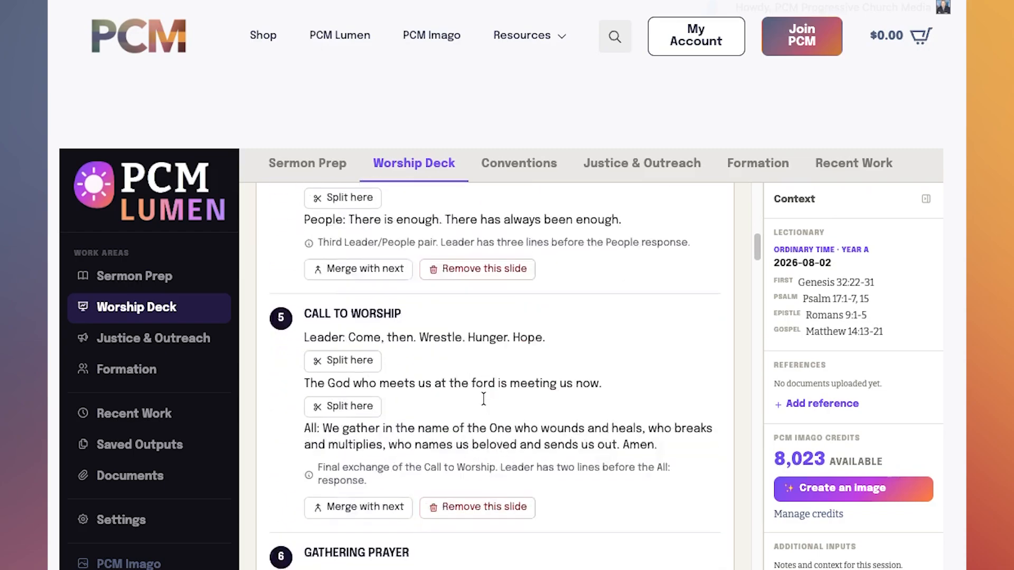
scroll(484, 398, down, 20)
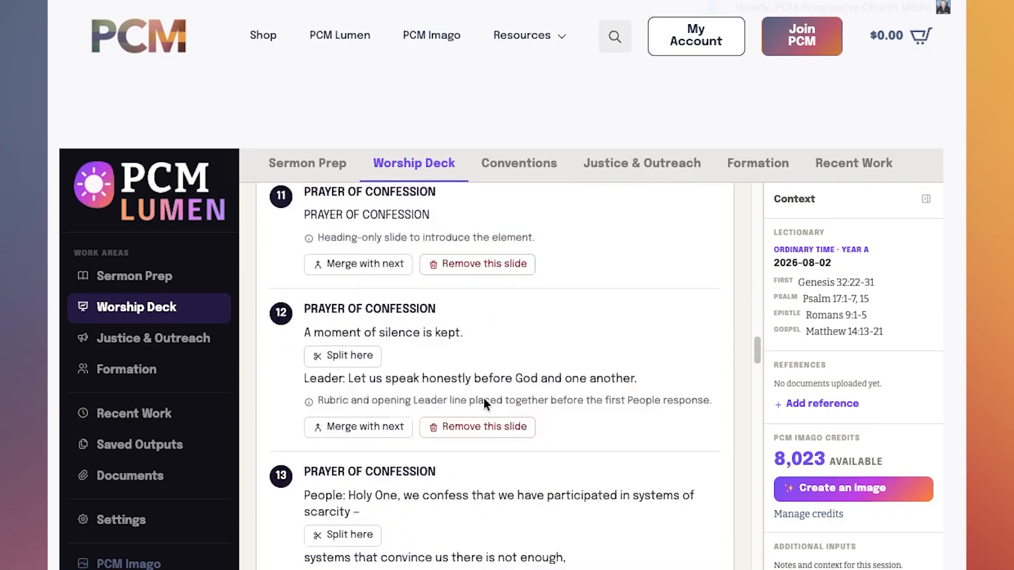
scroll(483, 402, down, 10)
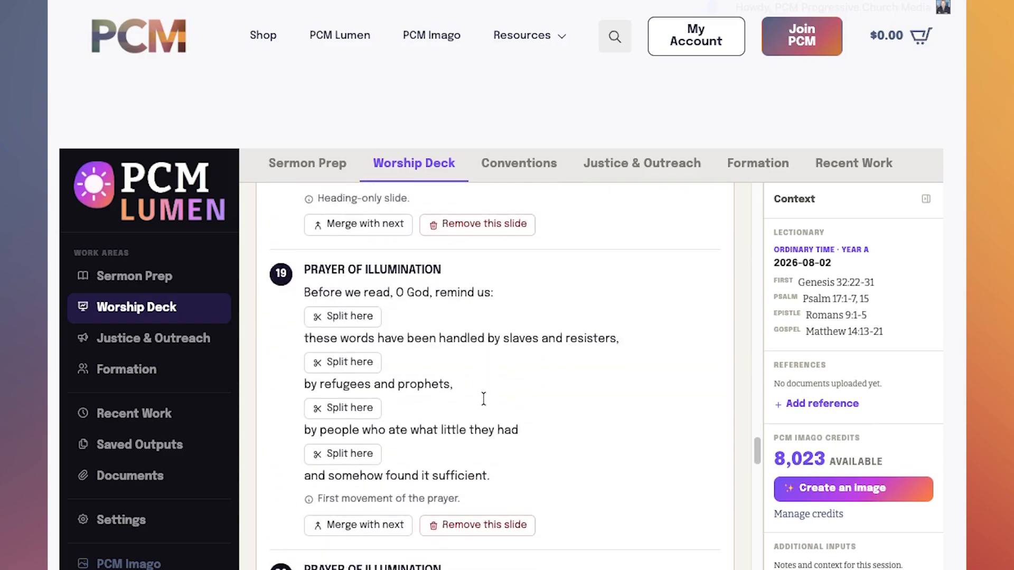
scroll(483, 402, up, 4)
scroll(483, 402, down, 4)
scroll(485, 403, down, 20)
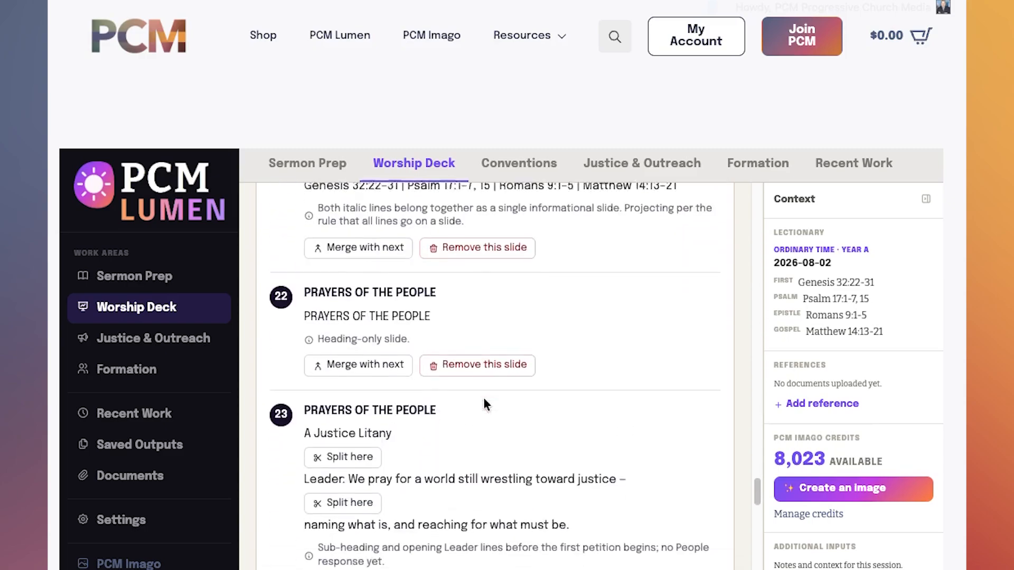
scroll(484, 397, down, 20)
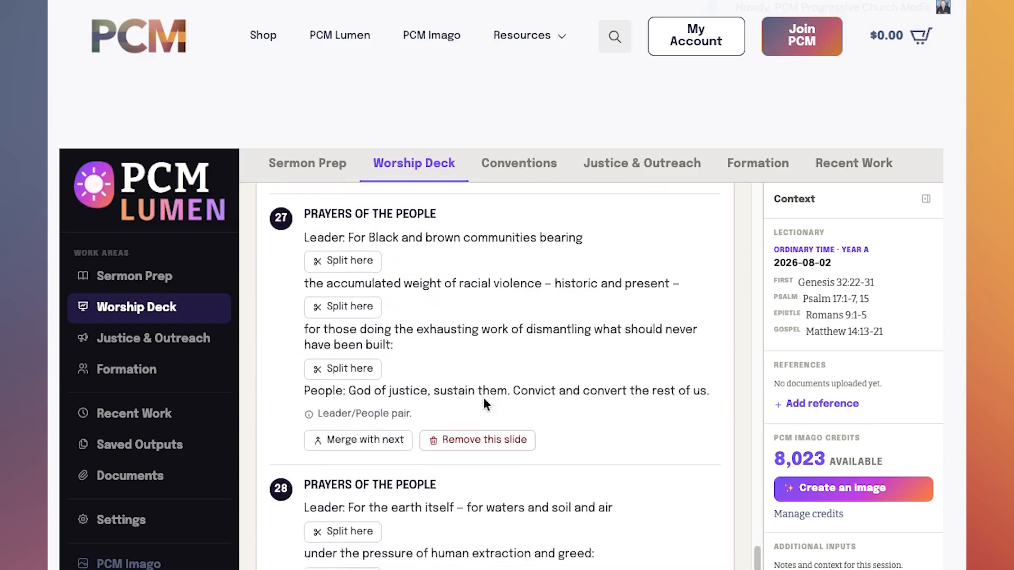
scroll(674, 424, down, 20)
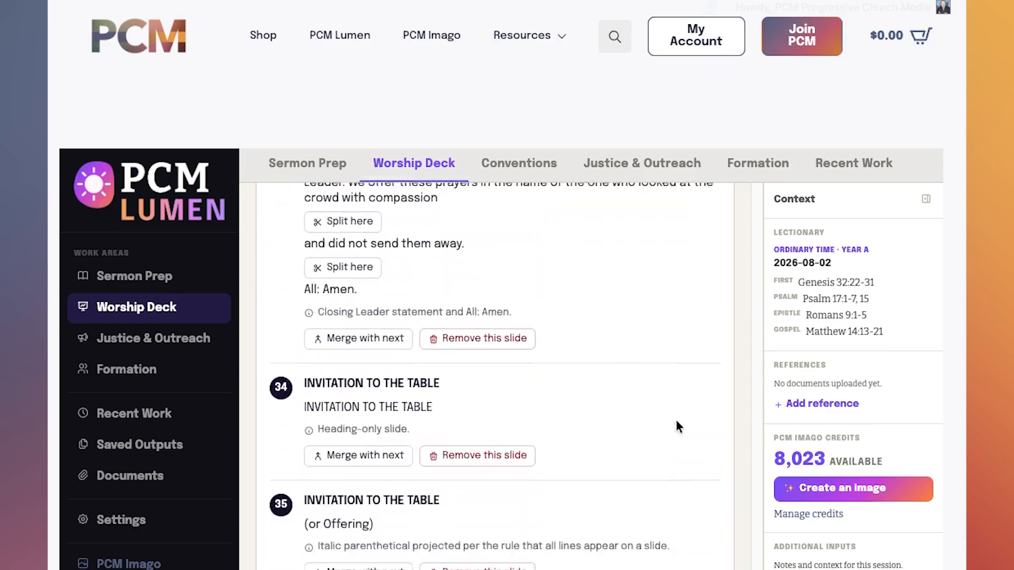
scroll(677, 426, down, 12)
scroll(677, 427, up, 12)
scroll(677, 426, down, 4)
scroll(674, 420, down, 4)
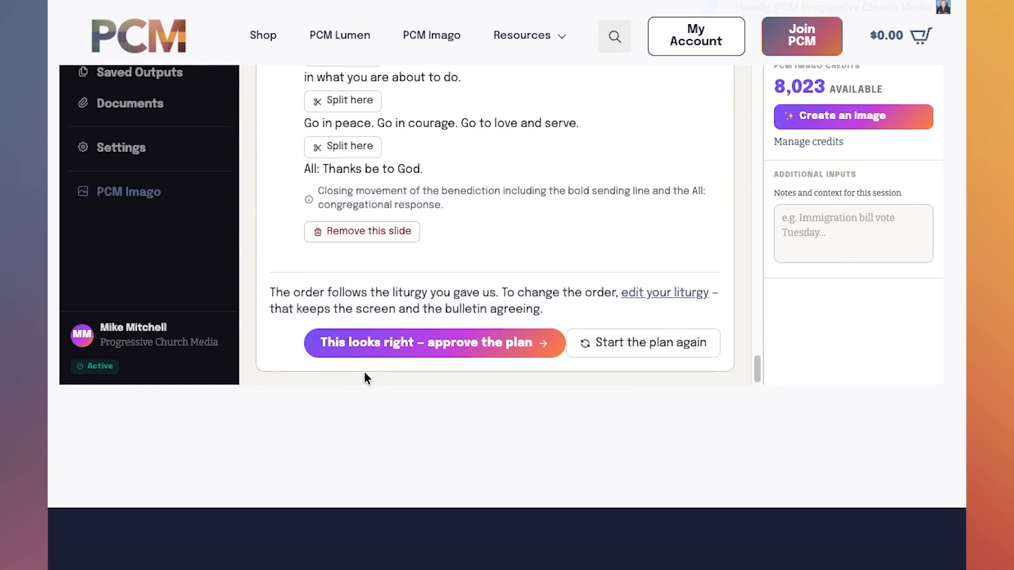
Approve the slide plan and make the deck from it, saving the downloaded file to the Desktop.
click(455, 349)
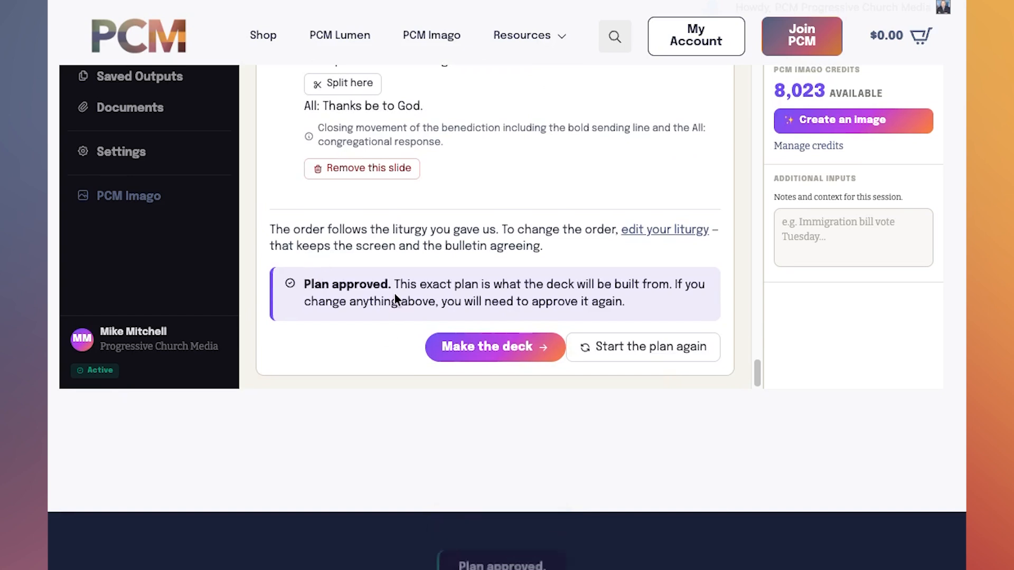
click(503, 352)
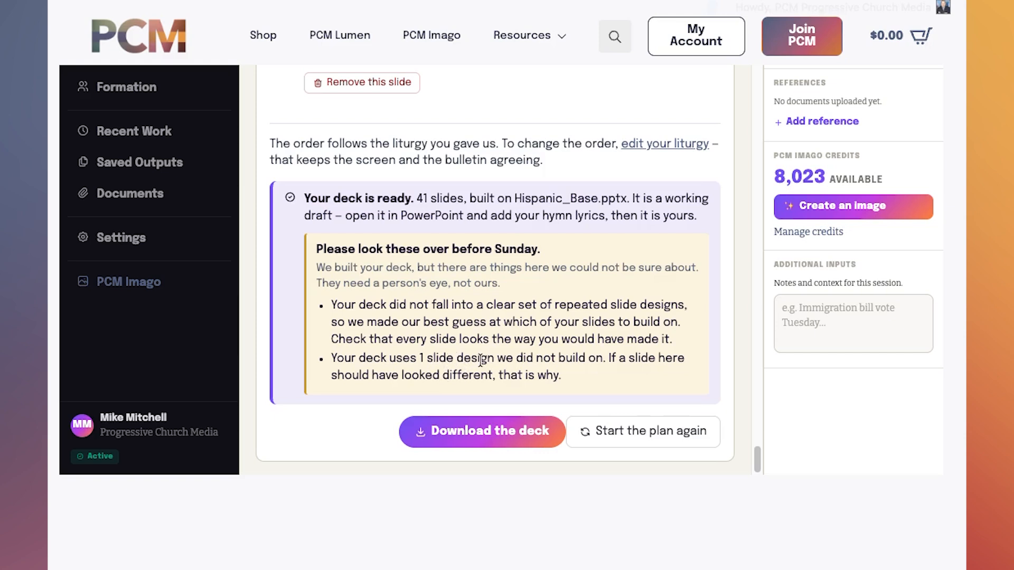
click(495, 441)
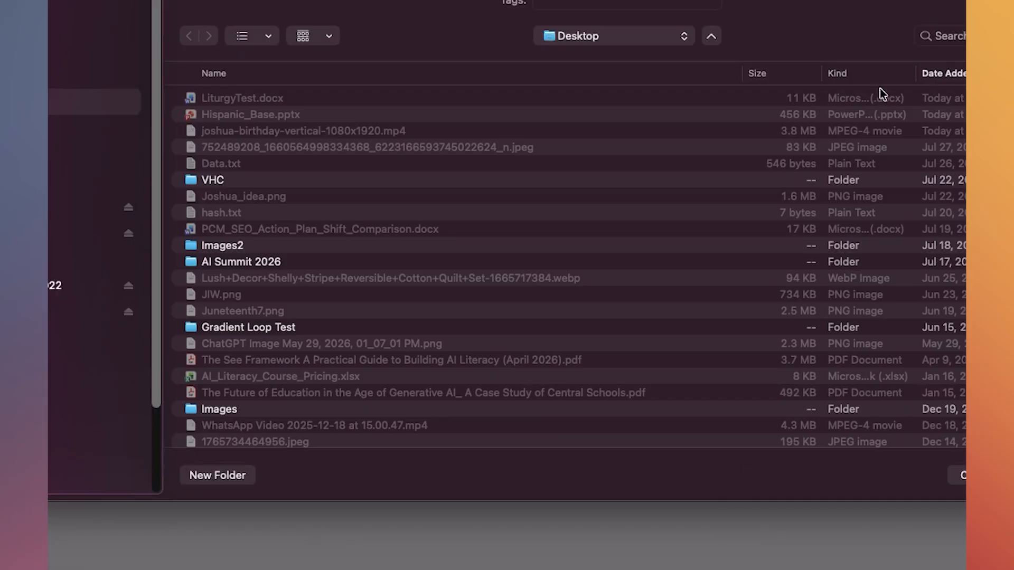
key(Return)
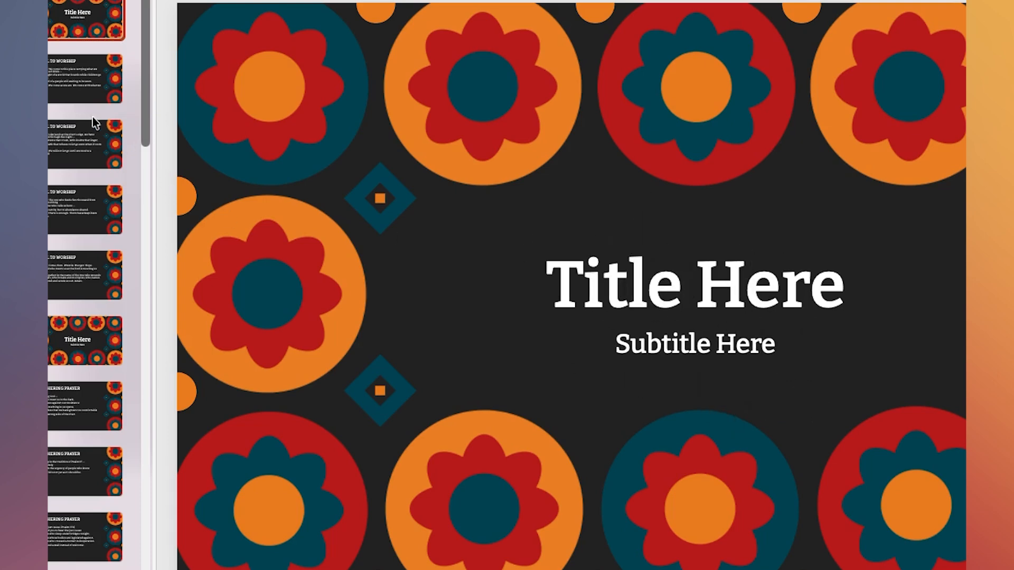
Examine the first Call to Worship text slide in the downloaded presentation.
click(74, 97)
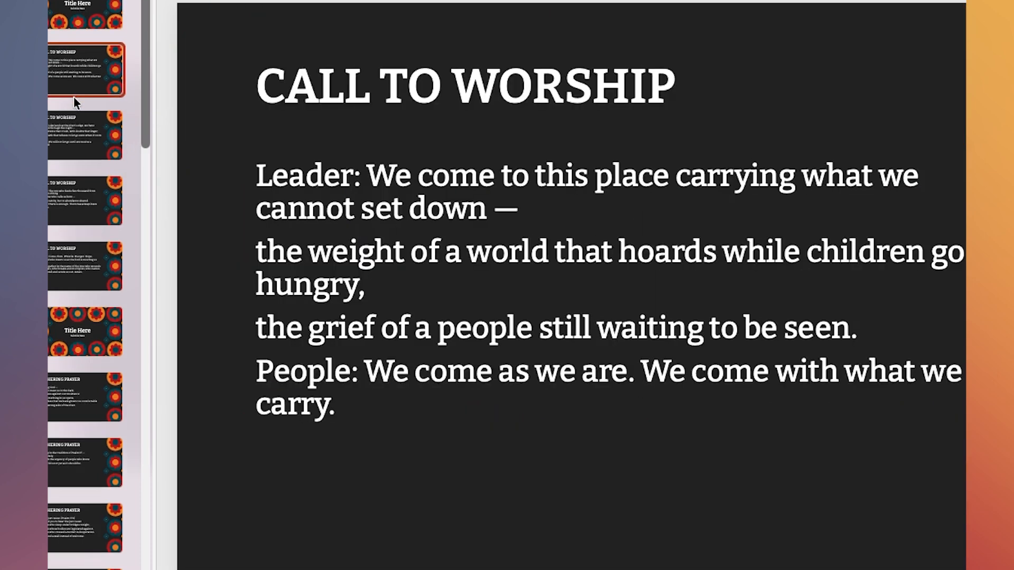